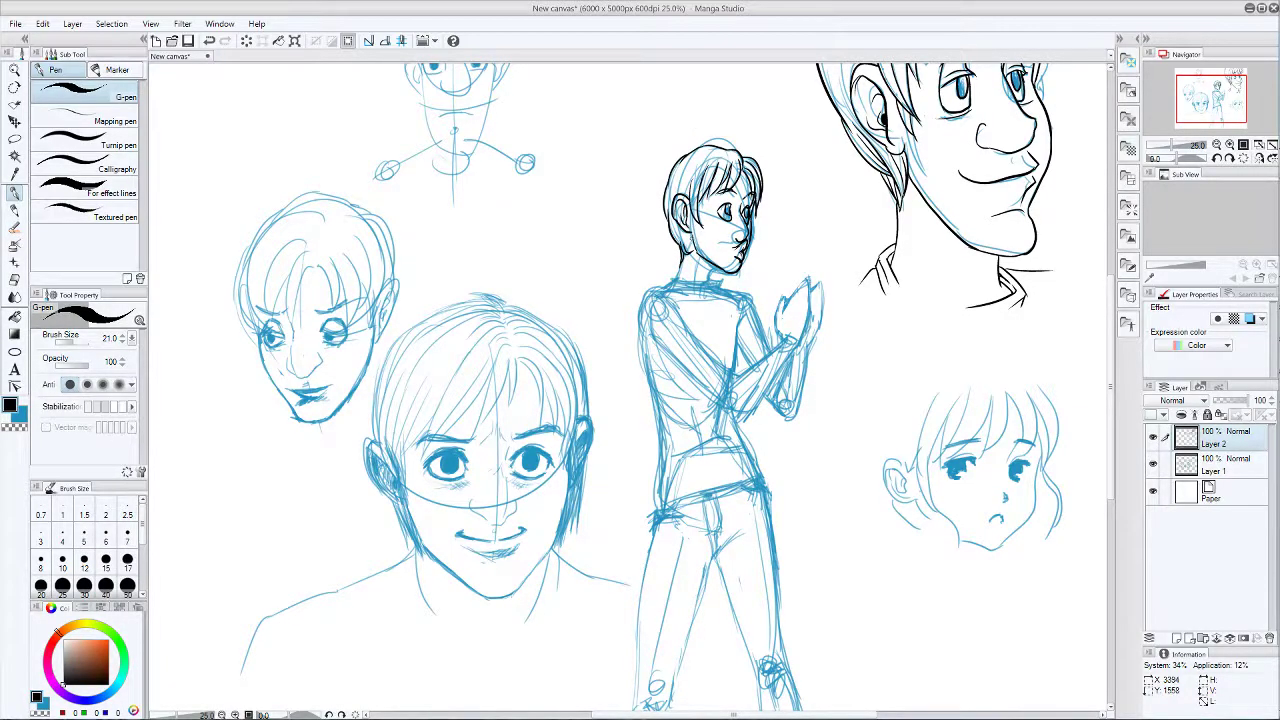
- Ink the neck lines below the standing figure's head with the black G-pen over the blue sketch
mouse_move(688, 236)
mouse_down()
mouse_move(692, 250)
mouse_move(687, 239)
mouse_up()
key(ctrl+z)
key(ctrl+z)
key(ctrl+z)
drag(717, 267, 716, 280)
key(ctrl+z)
key(ctrl+z)
- Ink the turtleneck collar around the base of the standing figure's neck
drag(709, 276, 708, 280)
key(ctrl+z)
mouse_move(712, 276)
mouse_down()
mouse_move(727, 281)
mouse_move(685, 281)
mouse_up()
key(ctrl+z)
drag(686, 256, 680, 279)
key(ctrl+z)
drag(674, 280, 691, 287)
key(ctrl+z)
key(ctrl+z)
mouse_move(674, 281)
mouse_down()
mouse_move(690, 289)
mouse_move(666, 288)
mouse_move(724, 273)
mouse_up()
key(ctrl+z)
key(ctrl+z)
- Ink the near shoulder curve and the long outline of the back down toward the waist
mouse_move(670, 282)
mouse_down()
mouse_move(642, 310)
mouse_move(642, 360)
mouse_up()
key(ctrl+z)
drag(641, 308, 671, 437)
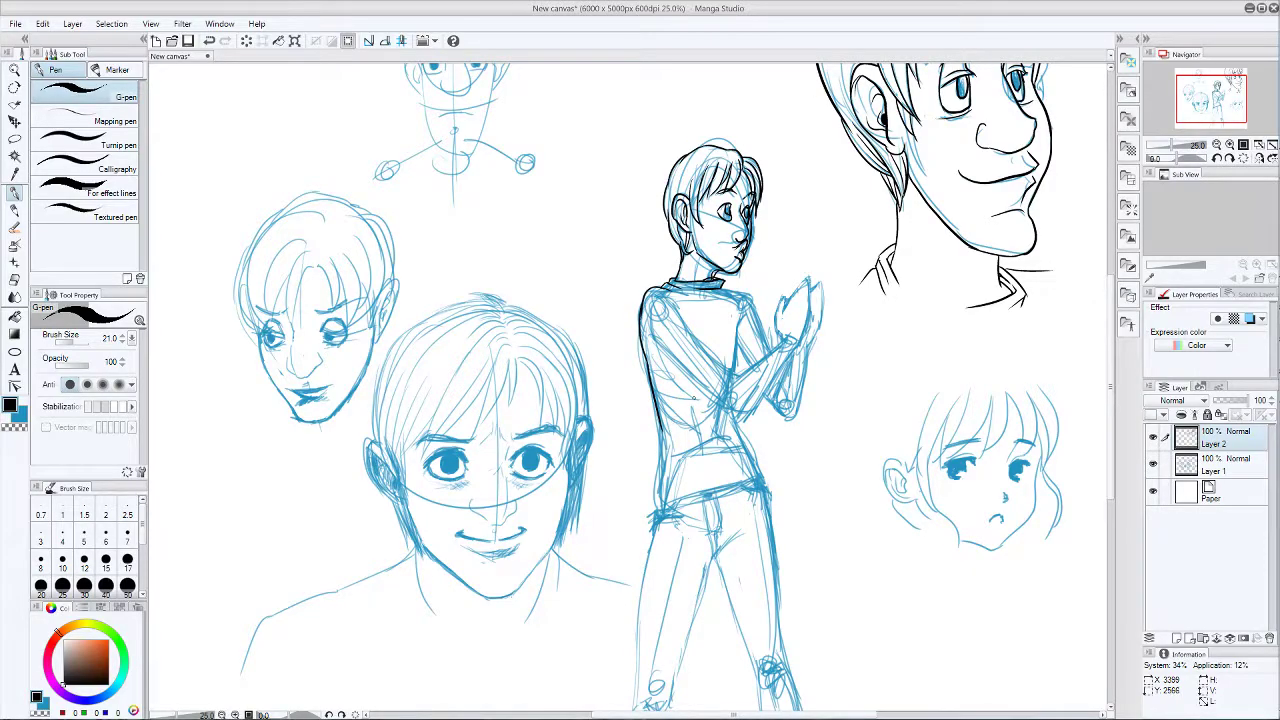
key(ctrl+z)
key(ctrl+z)
drag(642, 299, 660, 432)
key(ctrl+z)
key(ctrl+z)
- Ink the front end of the collar under the figure's chin
drag(722, 290, 723, 285)
key(ctrl+z)
drag(718, 294, 724, 290)
key(ctrl+z)
key(ctrl+z)
key(ctrl+z)
key(ctrl+z)
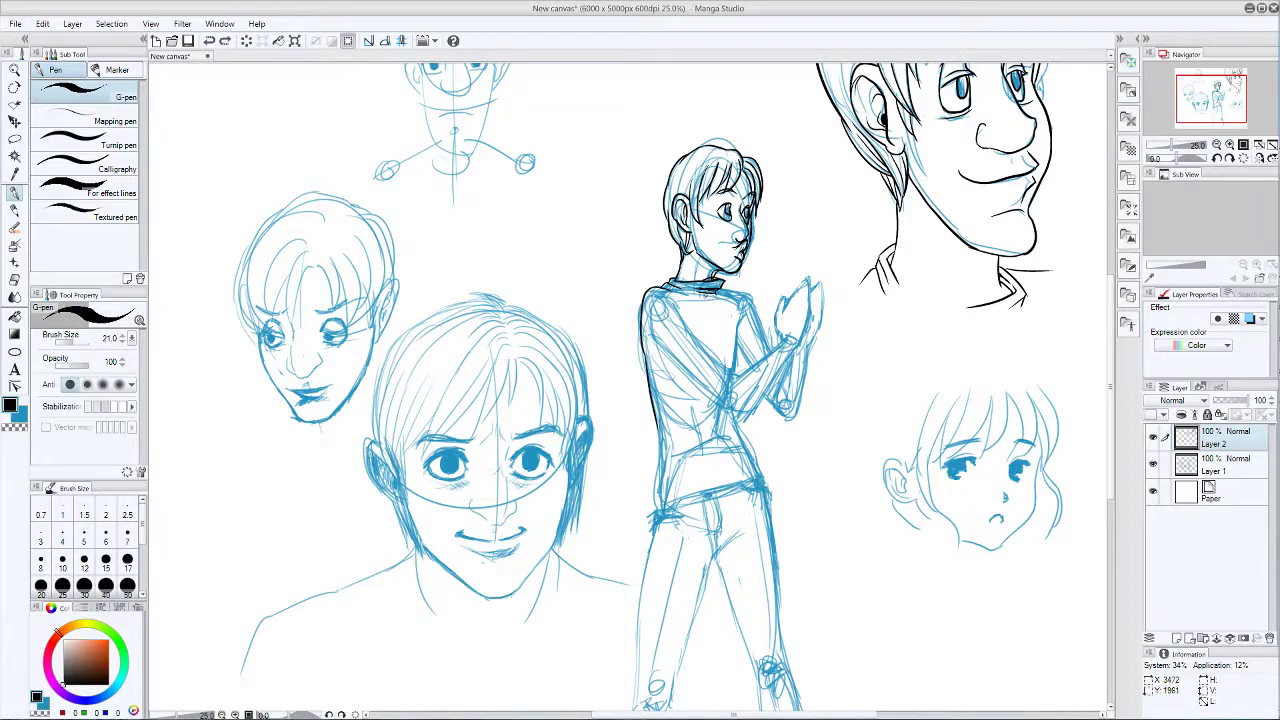
- Add short fold strokes on the shirt just below the collar
drag(720, 305, 724, 301)
key(ctrl+z)
key(ctrl+z)
drag(717, 296, 694, 298)
key(ctrl+z)
drag(721, 289, 730, 304)
key(ctrl+z)
key(ctrl+z)
- Ink the far shoulder and the outer edge of the far upper arm
mouse_move(721, 291)
mouse_down()
mouse_move(751, 301)
mouse_move(774, 351)
mouse_move(746, 366)
mouse_up()
key(ctrl+z)
key(ctrl+z)
key(ctrl+z)
- Ink the line between the chest and the far arm, running down to the crossing forearm
drag(742, 302, 736, 366)
key(ctrl+z)
key(ctrl+z)
key(ctrl+z)
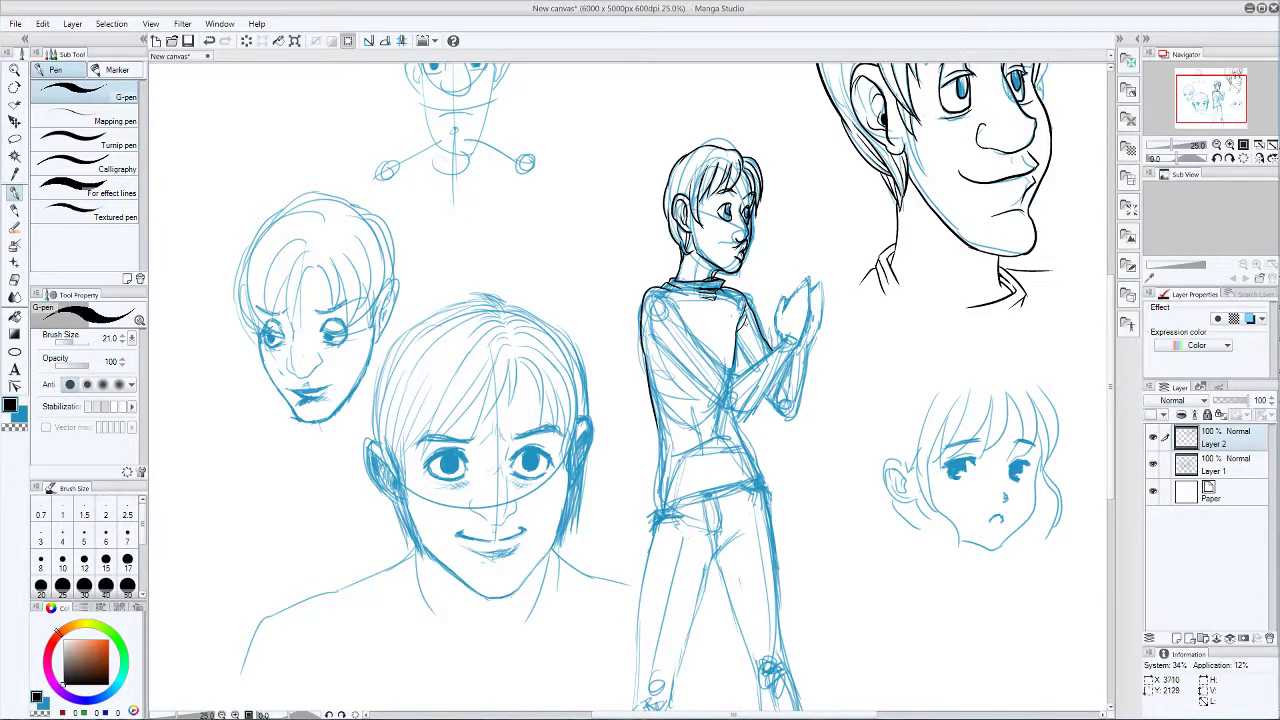
key(ctrl+z)
key(ctrl+z)
drag(741, 316, 735, 368)
- Ink the inner edge of the near upper arm from the shoulder toward the elbow
mouse_move(674, 298)
mouse_down()
mouse_move(687, 334)
mouse_move(650, 299)
mouse_move(669, 312)
mouse_move(651, 304)
mouse_move(650, 350)
mouse_move(681, 369)
mouse_up()
key(ctrl+z)
key(ctrl+z)
key(ctrl+z)
key(ctrl+z)
key(ctrl+z)
key(ctrl+z)
key(ctrl+z)
drag(677, 301, 688, 329)
key(ctrl+z)
key(ctrl+z)
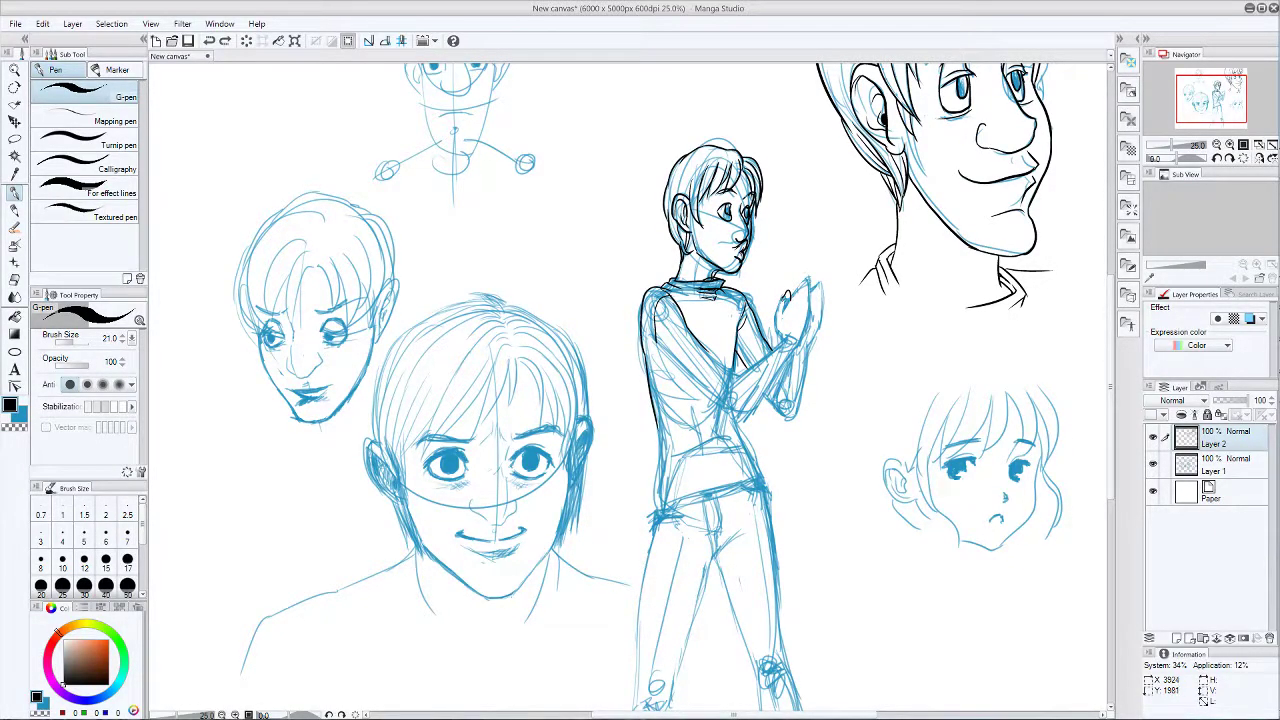
- Try to ink the thumb and the outline of the figure's raised hand
mouse_move(776, 308)
mouse_down()
mouse_move(776, 348)
mouse_move(790, 295)
mouse_move(782, 306)
mouse_up()
key(ctrl+z)
key(ctrl+z)
key(ctrl+z)
key(ctrl+z)
key(ctrl+z)
key(ctrl+z)
drag(788, 305, 787, 296)
drag(783, 337, 776, 352)
key(ctrl+z)
drag(788, 297, 782, 318)
key(ctrl+z)
key(ctrl+z)
drag(788, 297, 777, 312)
key(ctrl+z)
drag(779, 311, 780, 340)
key(ctrl+z)
key(ctrl+z)
key(ctrl+z)
mouse_move(784, 299)
mouse_down()
mouse_move(781, 344)
mouse_move(784, 332)
mouse_up()
key(ctrl+z)
key(ctrl+z)
drag(789, 299, 780, 342)
key(ctrl+z)
key(ctrl+z)
key(ctrl+z)
- Ink the outer edge of the near upper arm and the upper edge of the forearm up to the wrist
drag(653, 336, 712, 398)
drag(702, 344, 736, 374)
key(ctrl+z)
mouse_move(705, 349)
mouse_down()
mouse_move(748, 377)
mouse_move(730, 376)
mouse_move(788, 333)
mouse_up()
key(ctrl+z)
key(ctrl+z)
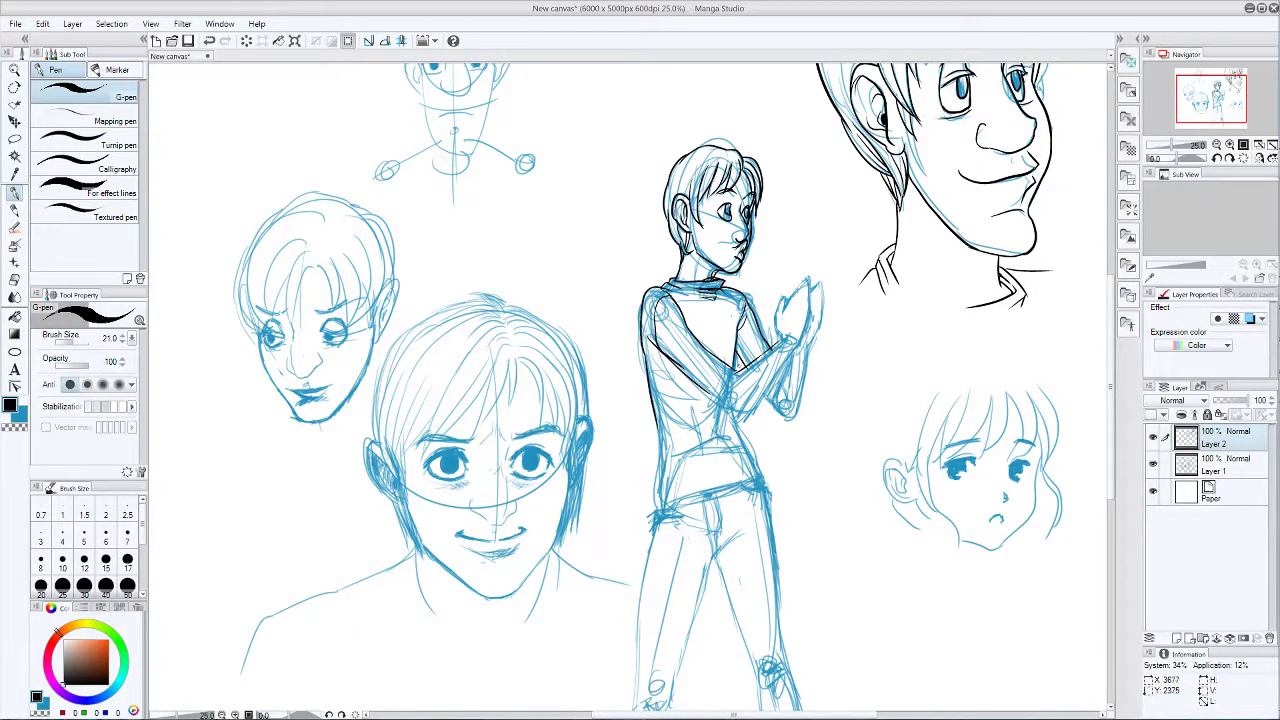
- Refine the standing figure's eyes and eyebrows with short ink strokes
mouse_move(1277, 632)
key(ctrl+z)
drag(729, 199, 714, 208)
key(ctrl+z)
key(ctrl+y)
key(ctrl+z)
drag(750, 201, 746, 213)
key(ctrl+z)
key(ctrl+z)
key(ctrl+z)
key(ctrl+y)
drag(740, 198, 750, 186)
key(ctrl+z)
- Refine the ink lines of the figure's nose and the front of the face
drag(749, 221, 737, 238)
key(ctrl+z)
key(ctrl+y)
key(ctrl+z)
key(ctrl+y)
drag(730, 237, 738, 241)
drag(760, 242, 755, 256)
key(ctrl+z)
- Hide the Layer 1 sketch, erase stray ink where the far arm meets the forearm, and show Layer 1 again
click(1153, 464)
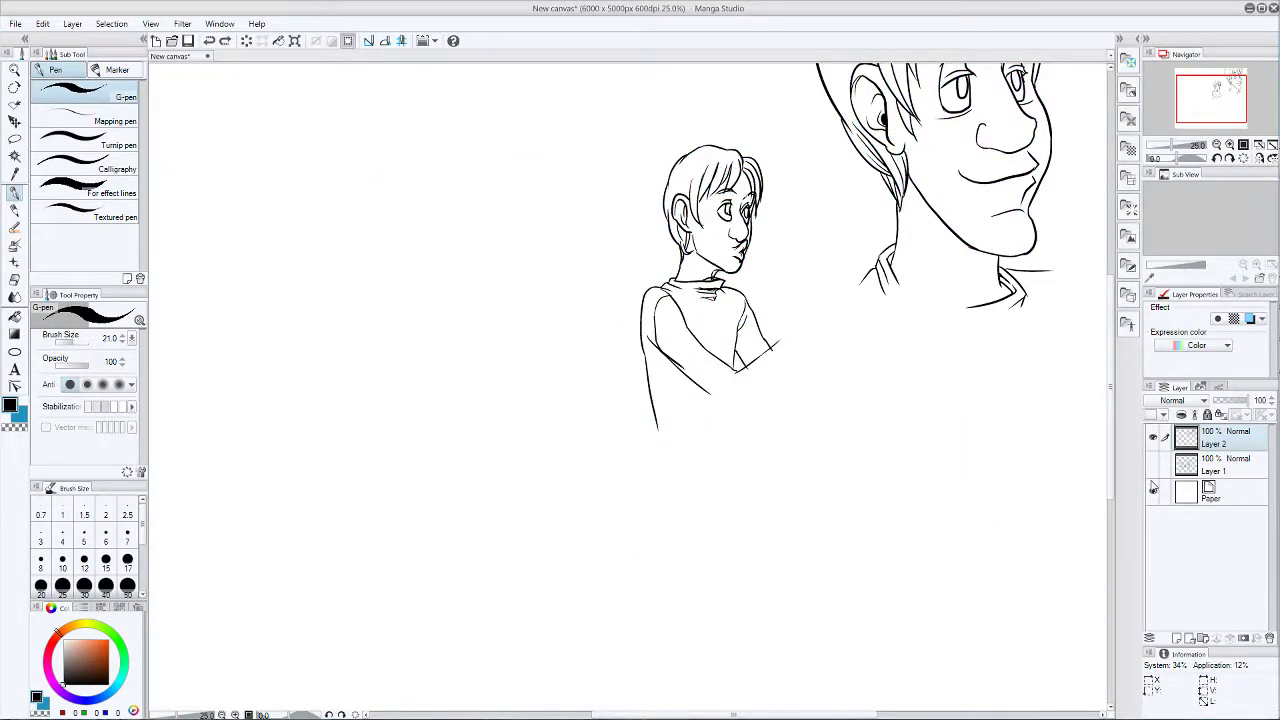
key(e)
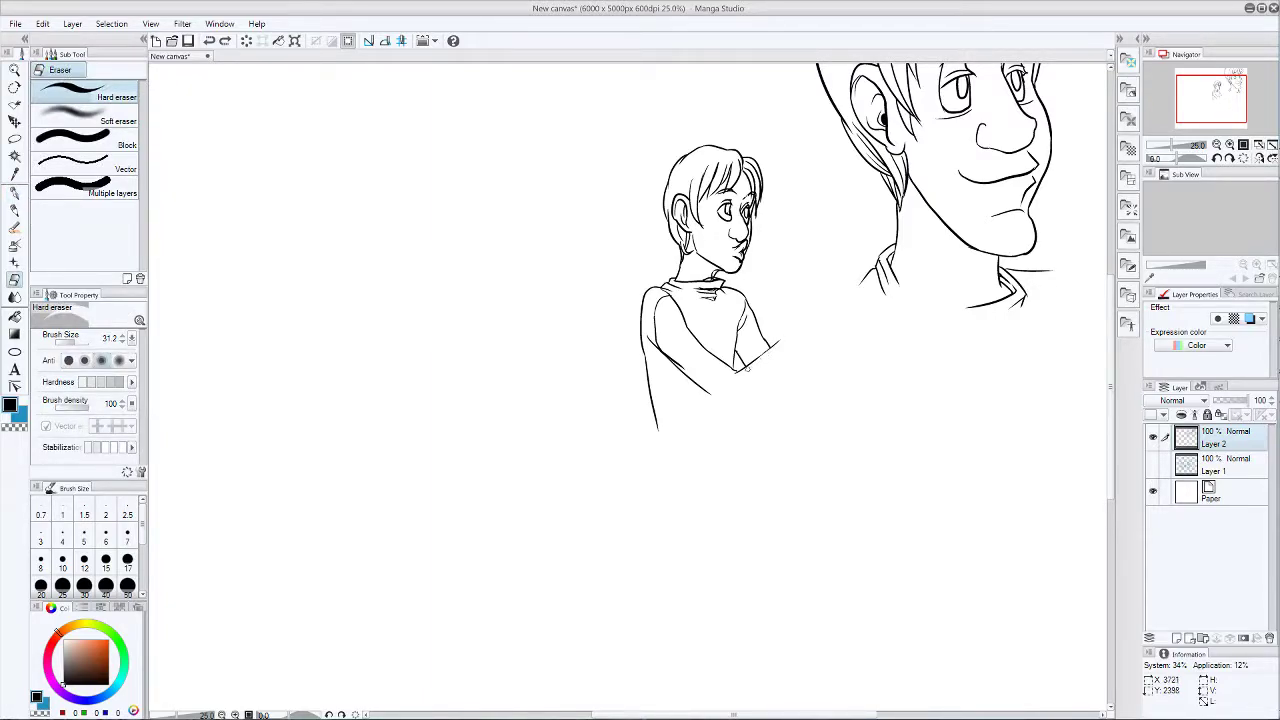
drag(746, 370, 750, 369)
key(p)
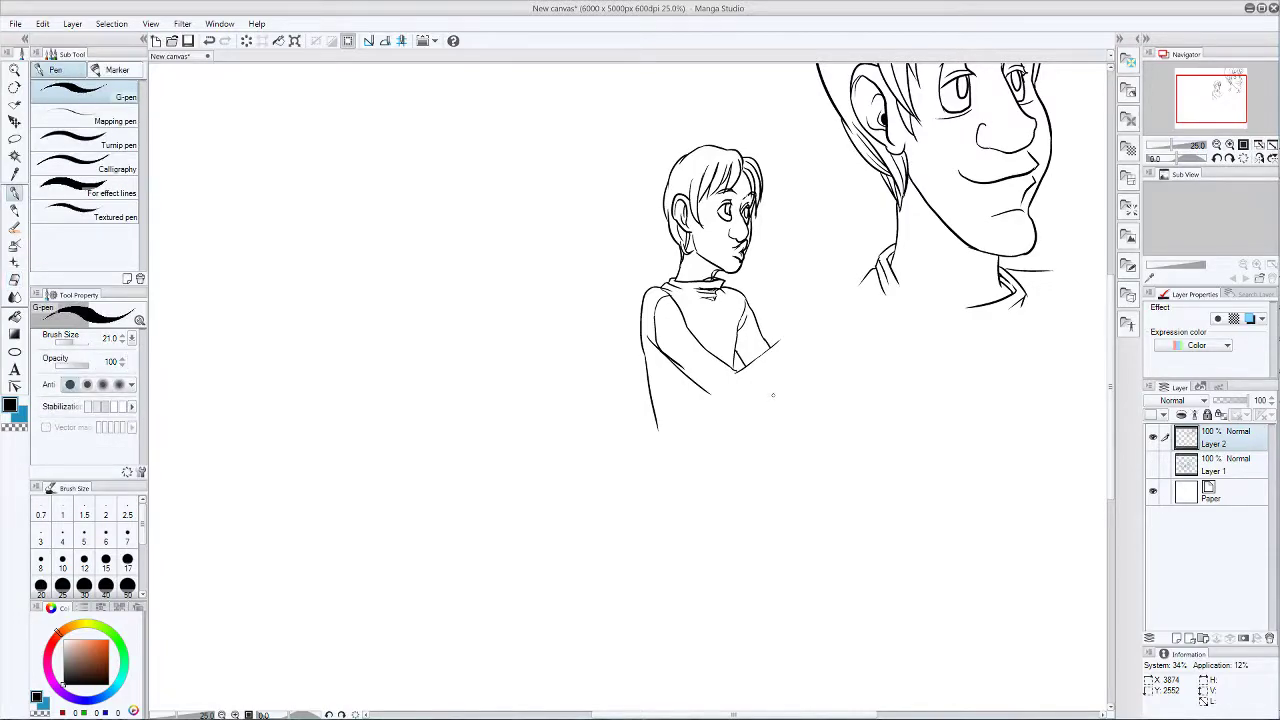
click(1153, 465)
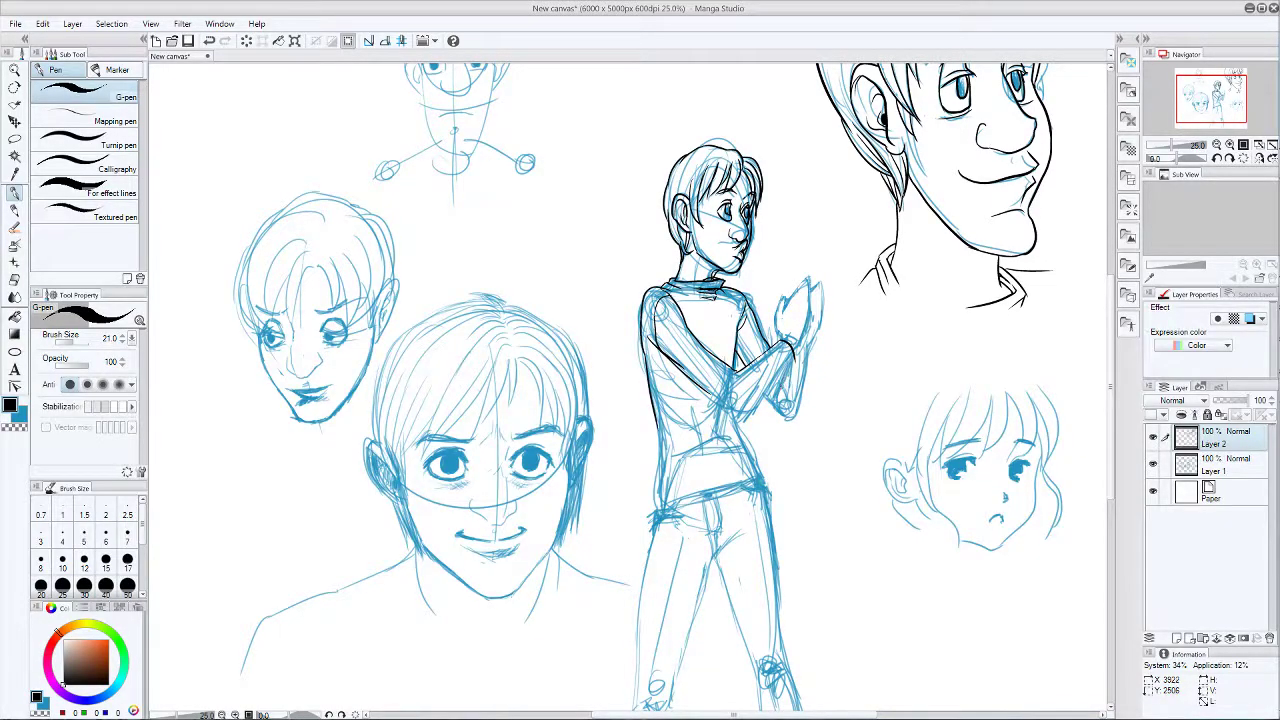
- Ink the start of the sleeve cuff at the near wrist and the curve of the near elbow
drag(788, 336, 782, 341)
key(ctrl+z)
mouse_move(780, 339)
mouse_down()
mouse_move(795, 364)
mouse_move(797, 348)
mouse_move(787, 364)
mouse_up()
key(ctrl+z)
key(ctrl+z)
key(ctrl+z)
key(ctrl+z)
key(ctrl+z)
key(ctrl+z)
drag(710, 394, 734, 411)
key(ctrl+z)
key(ctrl+z)
- Ink the sleeve edge running down from the wrist of the raised hand
mouse_move(792, 346)
mouse_down()
mouse_move(796, 380)
mouse_move(793, 368)
mouse_up()
key(ctrl+z)
key(ctrl+z)
drag(793, 346, 794, 388)
key(ctrl+z)
key(ctrl+y)
- Ink the underside of the near forearm from the cuff back to the elbow
drag(783, 363, 778, 378)
drag(786, 366, 770, 392)
mouse_move(763, 408)
mouse_down()
mouse_move(727, 405)
mouse_move(754, 411)
mouse_move(746, 425)
mouse_move(754, 410)
mouse_up()
key(ctrl+z)
key(ctrl+z)
key(ctrl+z)
key(ctrl+z)
key(ctrl+z)
key(ctrl+z)
- Ink the back and lower fingers of the figure's raised near hand
drag(782, 308, 785, 338)
key(ctrl+z)
drag(804, 293, 792, 304)
key(ctrl+z)
key(ctrl+z)
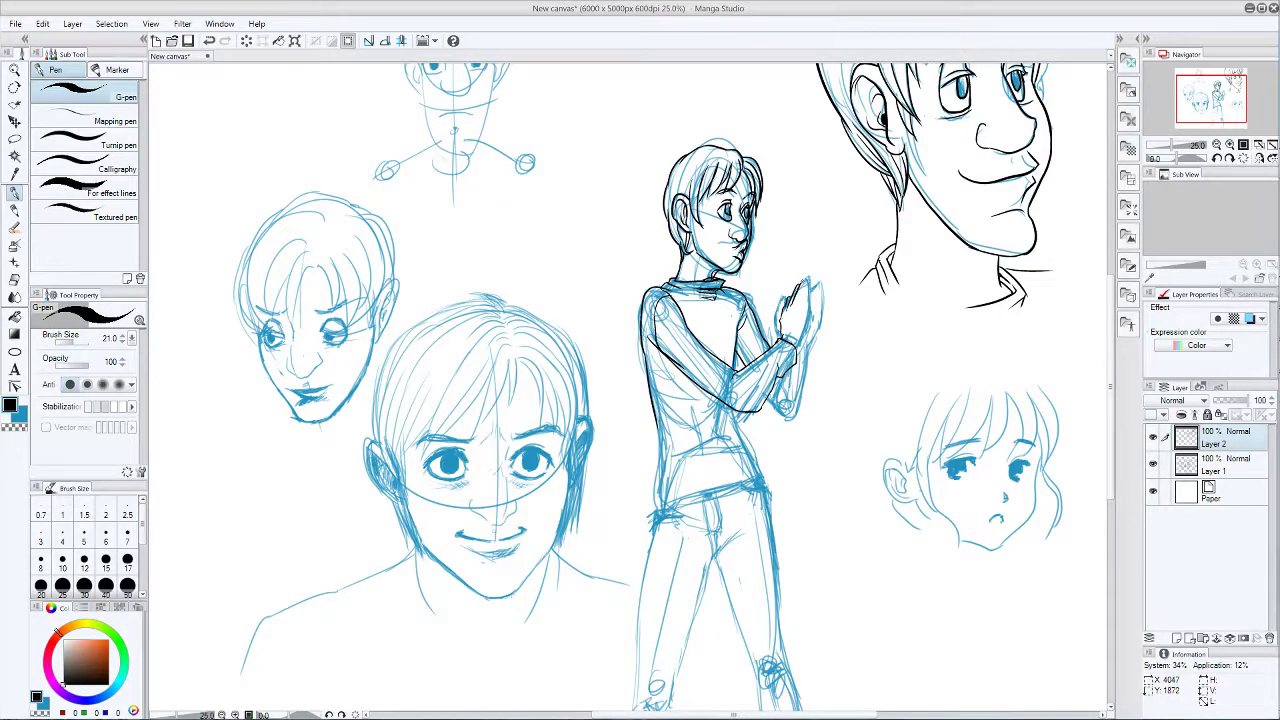
- Try to ink the uppermost fingertip of the raised near hand
key(ctrl+z)
drag(805, 281, 806, 290)
key(ctrl+z)
key(ctrl+z)
key(ctrl+z)
key(e)
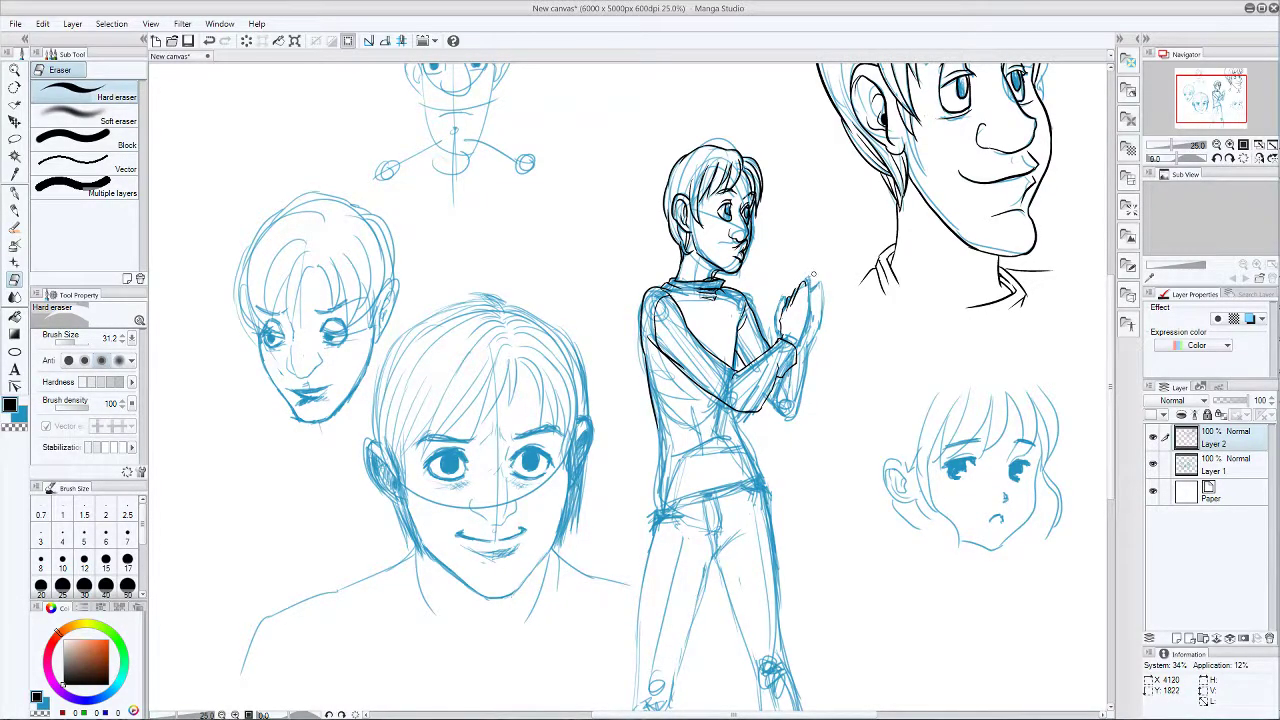
key(p)
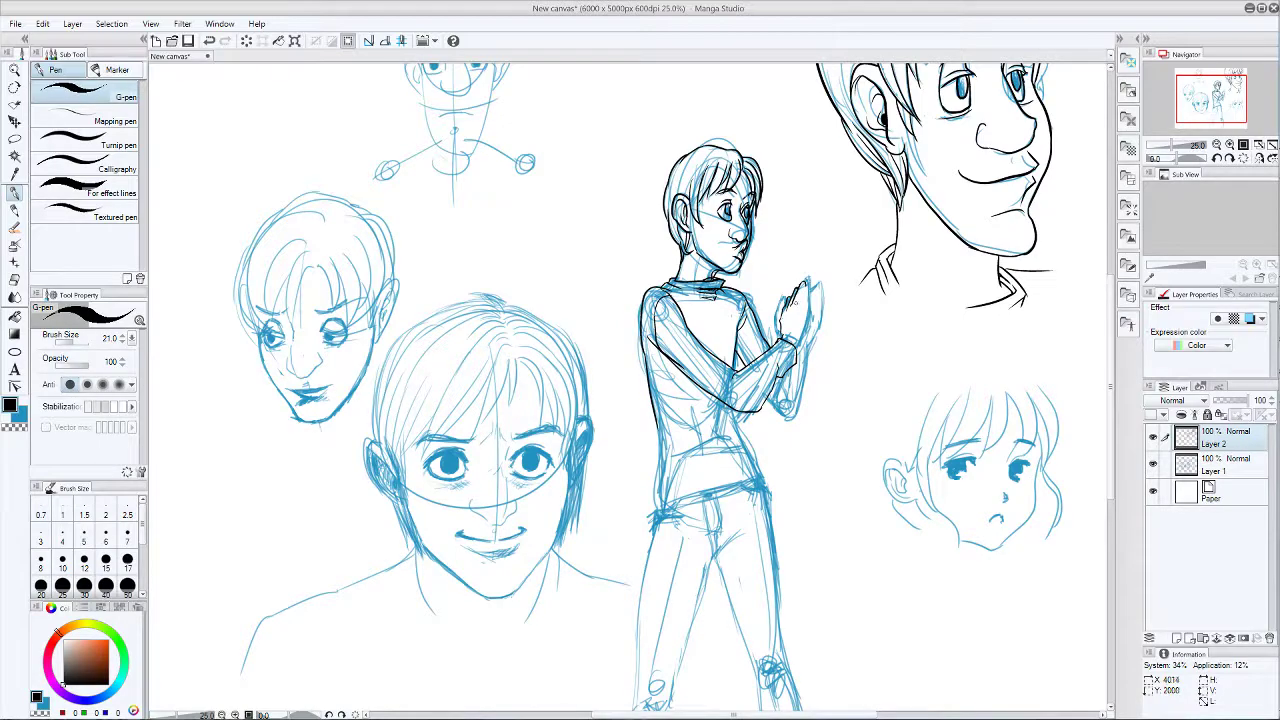
key(p)
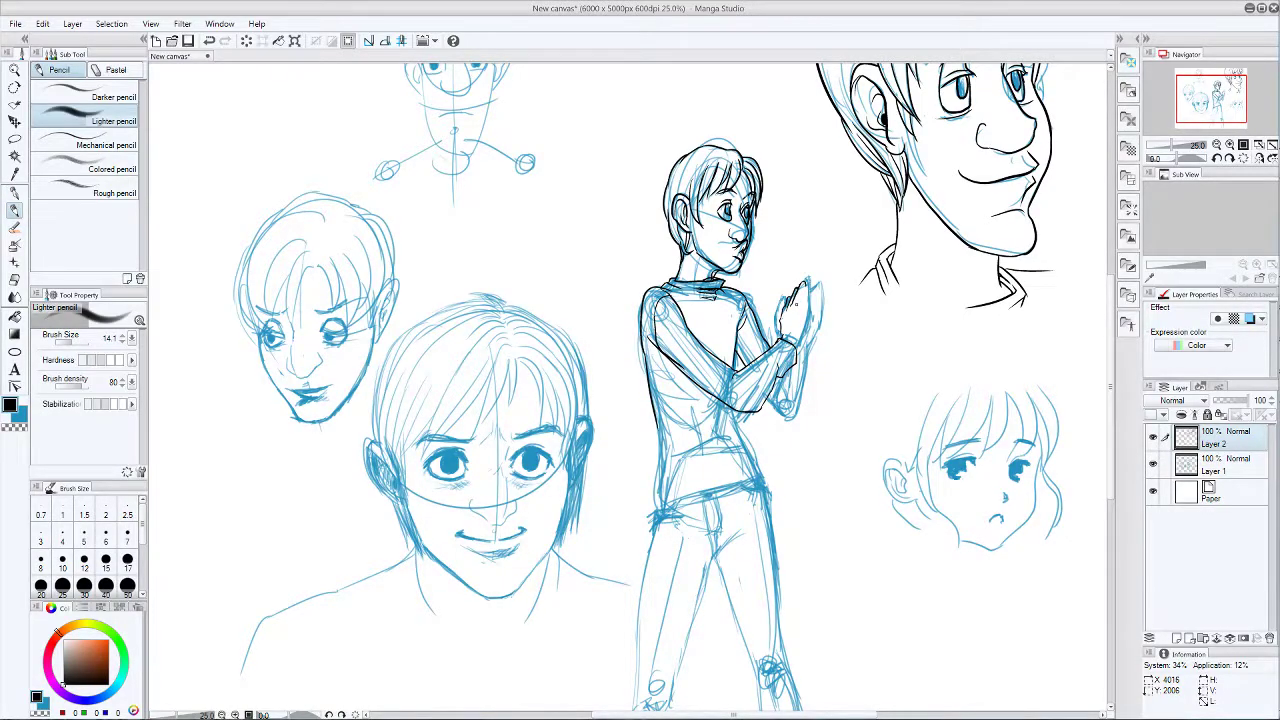
key(p)
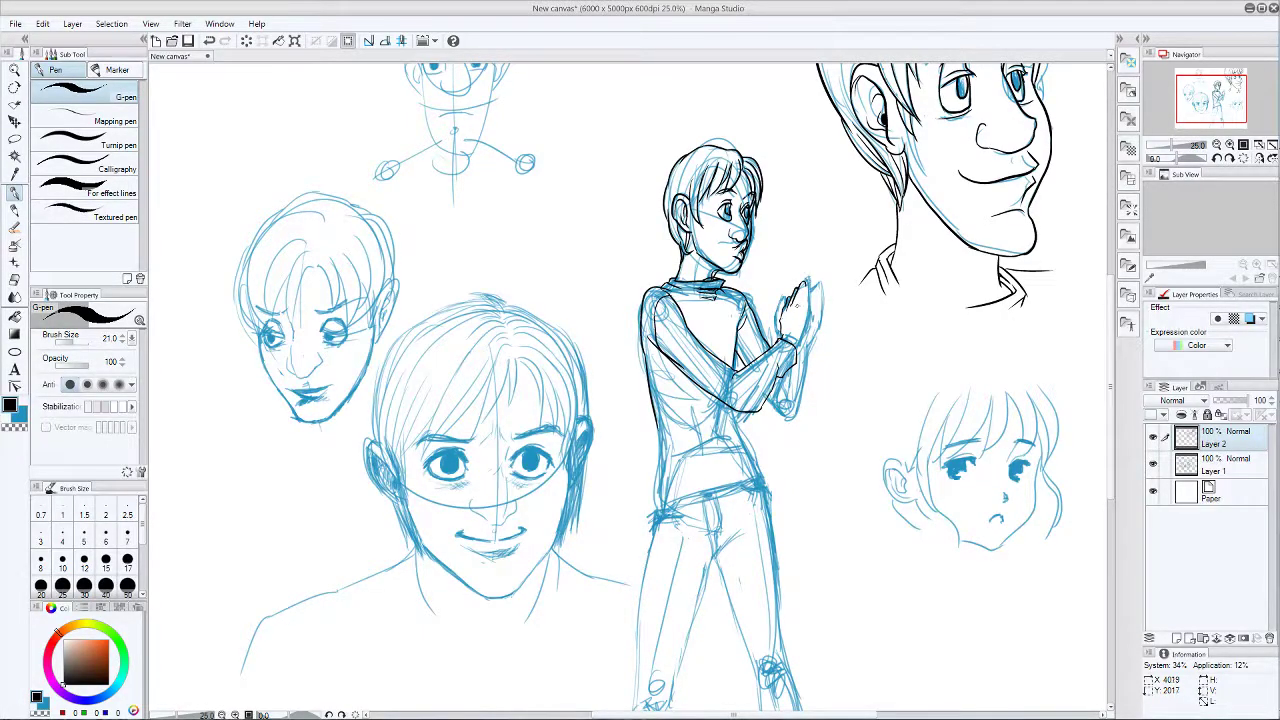
- Ink the upper finger line of the raised near hand, undoing and redoing the stroke to compare it with the sketch
key(ctrl+z)
mouse_move(802, 298)
mouse_down()
mouse_move(800, 314)
mouse_move(806, 286)
mouse_up()
key(ctrl+z)
key(ctrl+z)
key(ctrl+z)
key(ctrl+y)
key(ctrl+z)
key(ctrl+y)
key(ctrl+z)
key(ctrl+y)
key(ctrl+z)
key(ctrl+y)
key(ctrl+z)
- Rework the finger line from the near hand's knuckles up to the fingertip
drag(800, 295, 792, 312)
key(ctrl+z)
key(ctrl+z)
key(ctrl+y)
key(ctrl+z)
key(ctrl+y)
key(ctrl+z)
mouse_move(807, 285)
mouse_down()
mouse_move(799, 304)
mouse_move(807, 283)
mouse_up()
key(ctrl+z)
key(ctrl+z)
- Trim the near hand's fingertip with the Hard eraser and retry the G-pen line down the front finger
key(e)
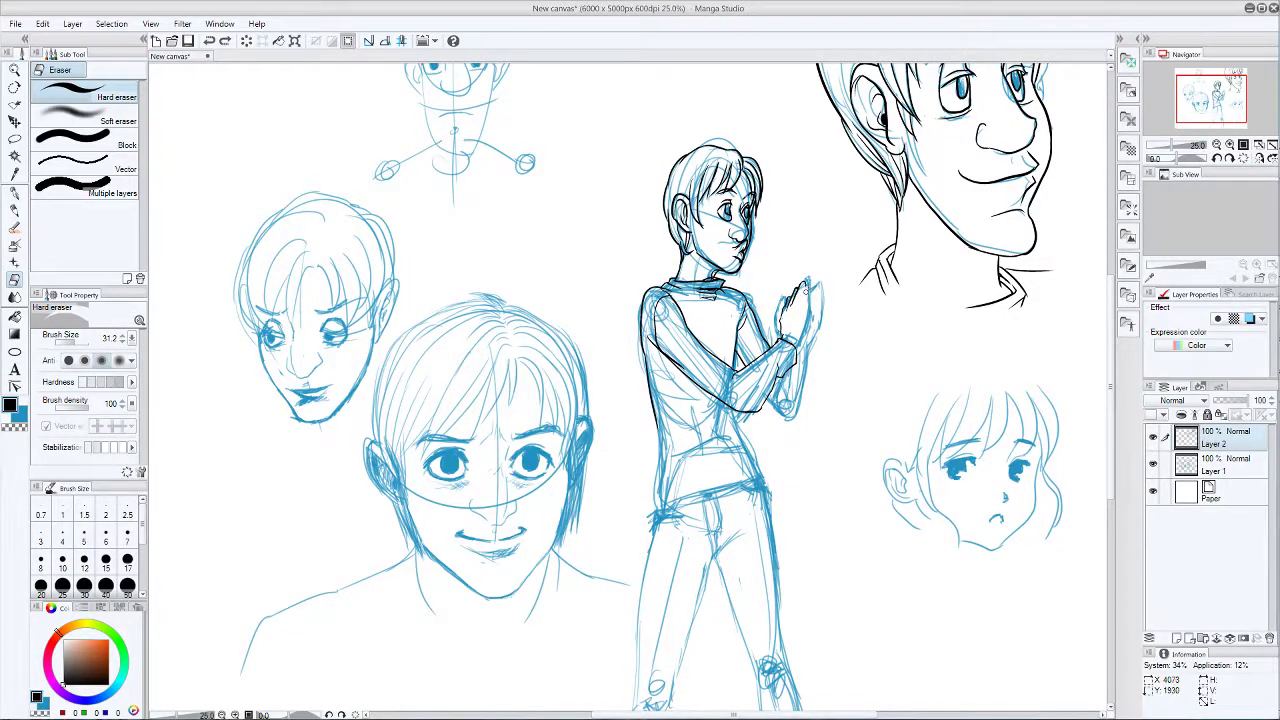
drag(809, 286, 808, 282)
key(p)
drag(807, 288, 803, 316)
key(ctrl+z)
key(ctrl+z)
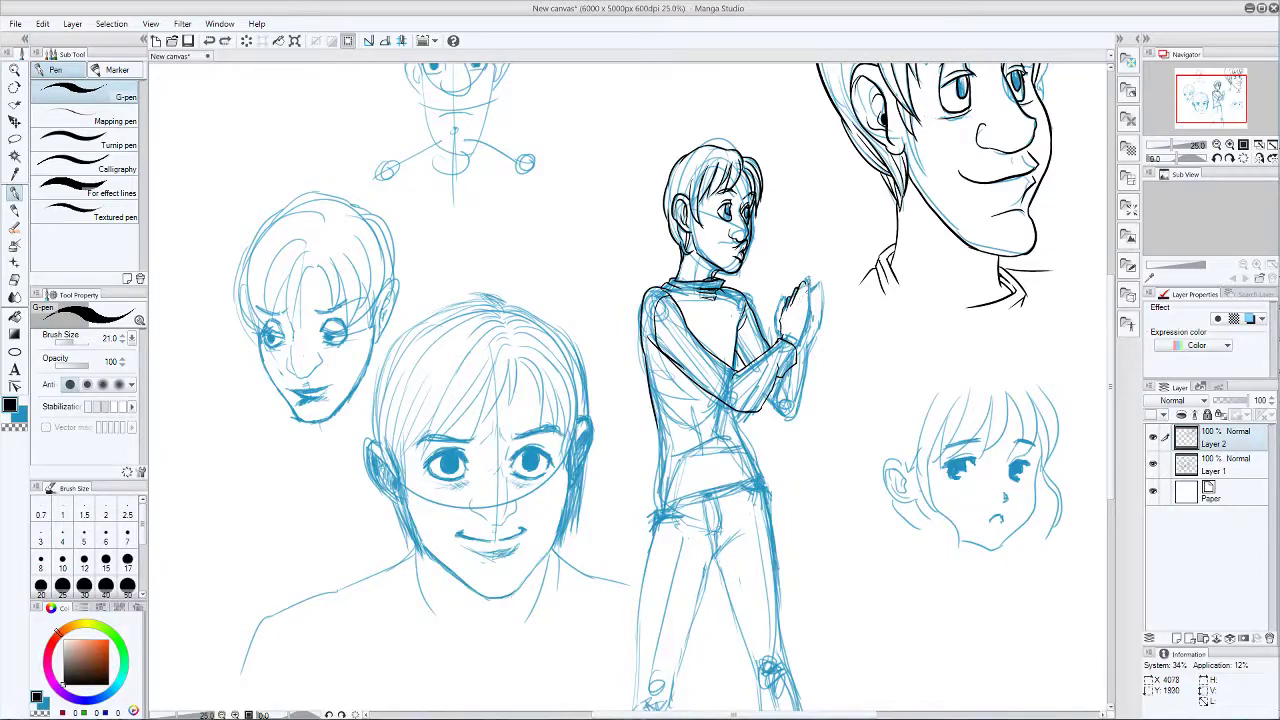
- Ink the short lines separating the upper fingers of the near hand
mouse_move(802, 302)
mouse_down()
mouse_move(809, 284)
mouse_move(810, 295)
mouse_up()
key(ctrl+z)
key(ctrl+z)
key(ctrl+z)
mouse_move(799, 300)
mouse_down()
mouse_move(794, 309)
mouse_move(810, 283)
mouse_up()
key(ctrl+z)
key(ctrl+z)
key(ctrl+z)
mouse_move(805, 301)
mouse_down()
mouse_move(810, 284)
mouse_move(808, 302)
mouse_up()
key(ctrl+z)
key(ctrl+z)
key(ctrl+z)
key(ctrl+z)
- Try the front edge of the near hand from the fingertip down towards the palm
drag(809, 292, 805, 312)
key(ctrl+z)
key(ctrl+z)
key(ctrl+z)
drag(809, 292, 803, 312)
key(ctrl+z)
key(ctrl+z)
- Redraw the dividing line between the near hand's middle fingers
mouse_move(801, 302)
mouse_down()
mouse_move(828, 278)
mouse_move(799, 311)
mouse_move(810, 298)
mouse_up()
key(ctrl+z)
key(ctrl+z)
key(ctrl+z)
key(ctrl+z)
key(ctrl+z)
key(ctrl+z)
key(ctrl+z)
key(ctrl+z)
key(ctrl+z)
- Ink the near hand's front finger from its tip down to the palm
drag(810, 288, 810, 310)
key(ctrl+z)
key(ctrl+z)
key(ctrl+z)
drag(808, 287, 808, 310)
key(ctrl+z)
key(ctrl+z)
drag(809, 284, 807, 303)
key(e)
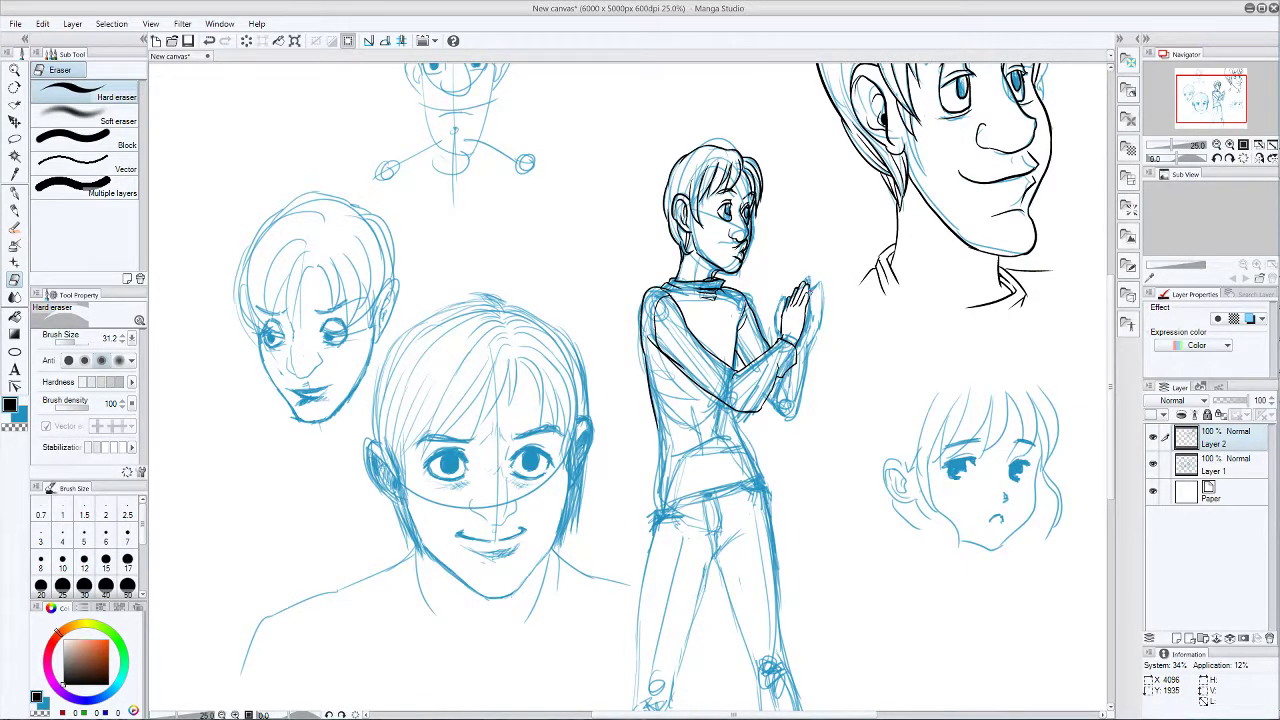
key(p)
key(ctrl+z)
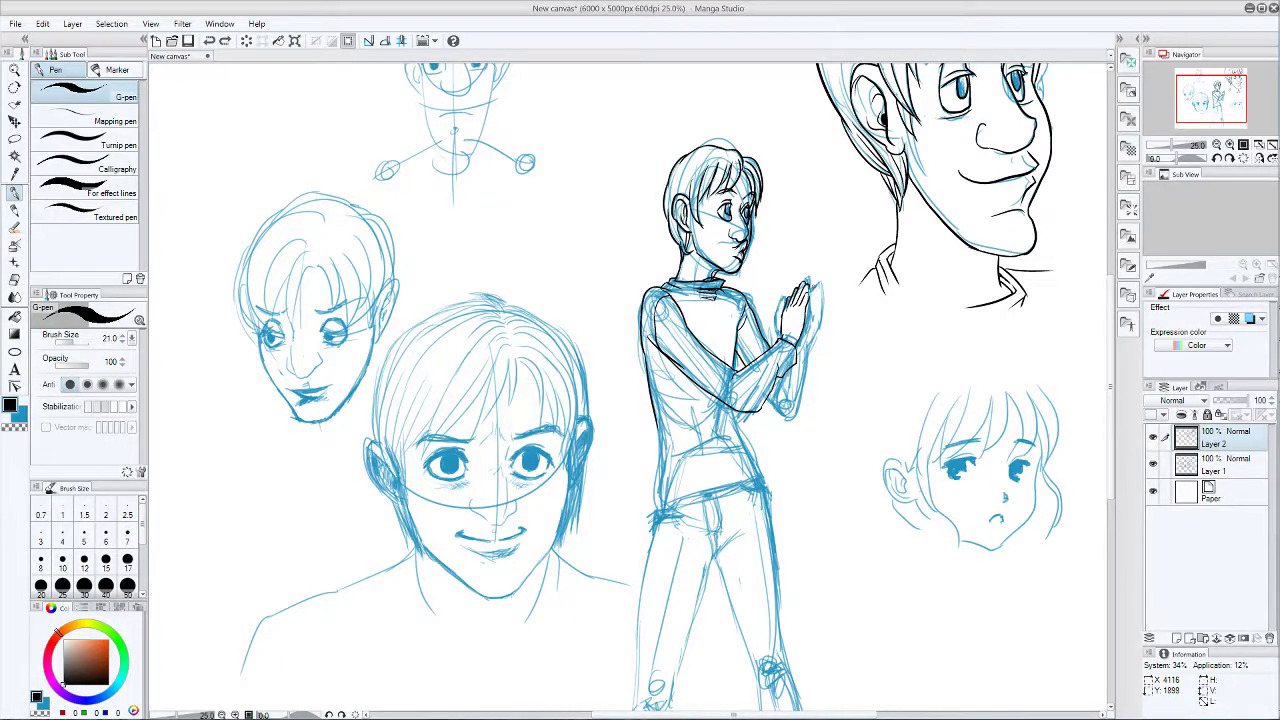
- Ink the front edge of the near hand from the fingertip down towards the wrist
drag(807, 282, 810, 286)
key(ctrl+z)
key(ctrl+y)
key(ctrl+z)
drag(808, 289, 803, 322)
key(ctrl+z)
key(ctrl+y)
key(ctrl+z)
key(ctrl+y)
key(ctrl+z)
key(ctrl+y)
- Ink the fingertips of the far hand showing behind the near hand
key(e)
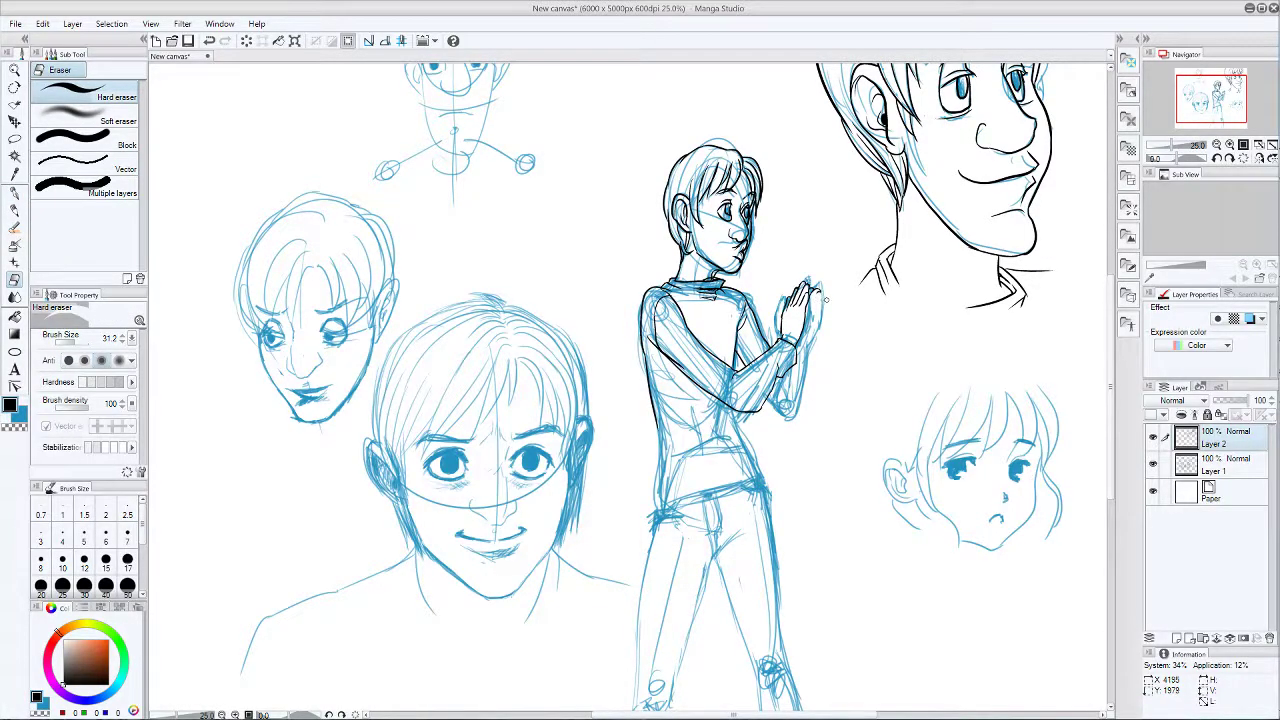
key(p)
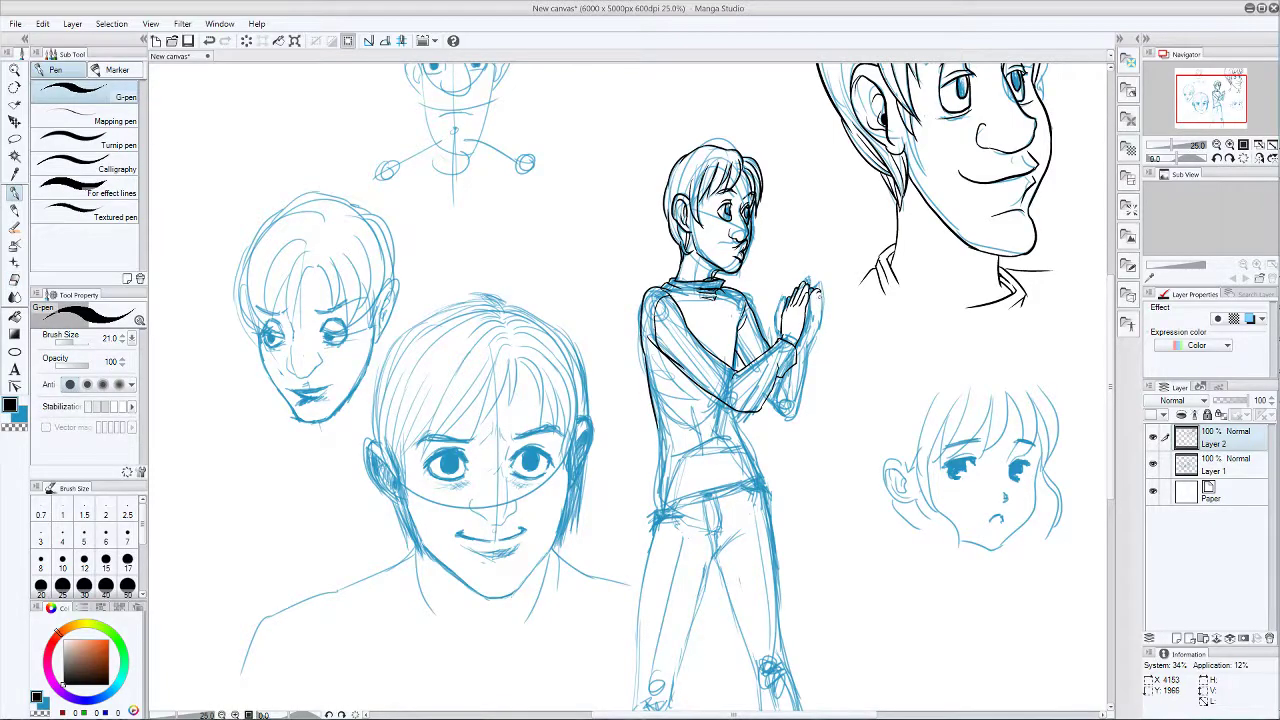
key(ctrl+z)
drag(811, 291, 822, 297)
key(ctrl+z)
key(ctrl+z)
key(ctrl+z)
drag(811, 291, 822, 298)
key(ctrl+z)
key(ctrl+z)
- Ink the outer edge of the far hand from the fingertips down to the wrist
drag(821, 292, 808, 332)
key(ctrl+z)
drag(802, 342, 808, 334)
key(ctrl+z)
key(ctrl+z)
- Ink the far sleeve from its cuff down the forearm and around the elbow
mouse_move(801, 343)
mouse_down()
mouse_move(810, 337)
mouse_move(806, 366)
mouse_up()
mouse_move(806, 361)
mouse_down()
mouse_move(801, 412)
mouse_move(766, 413)
mouse_up()
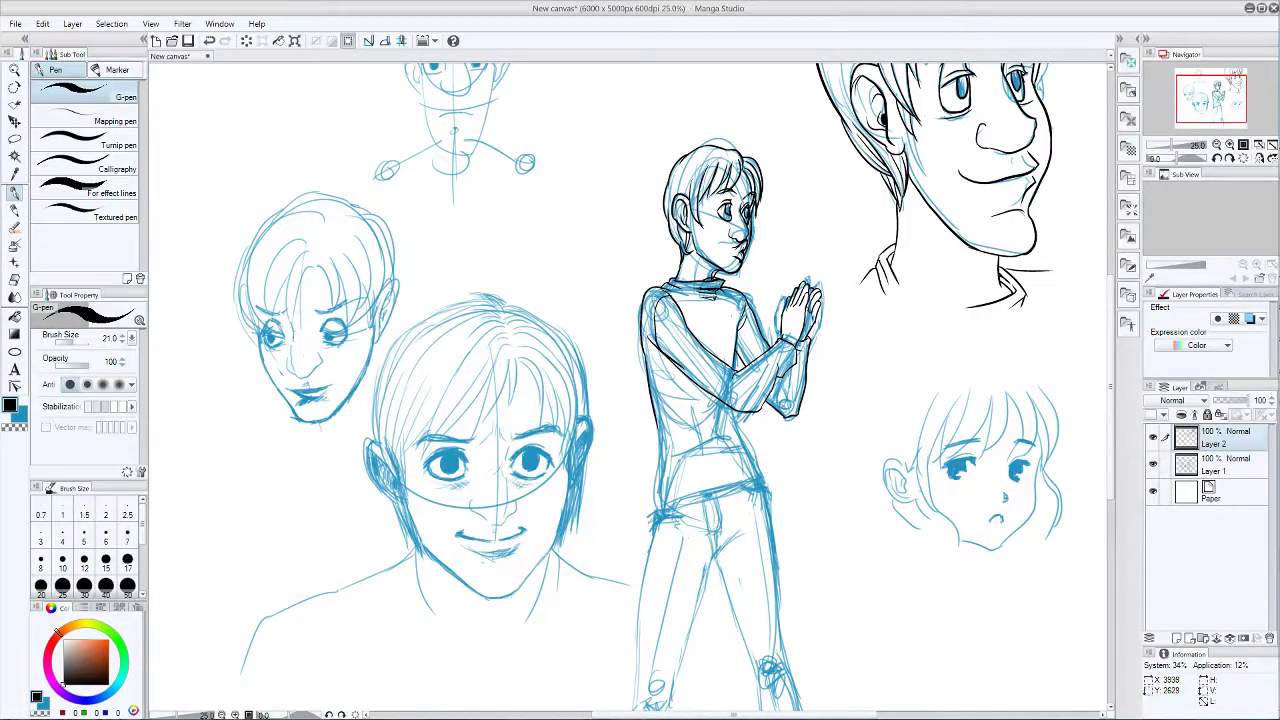
key(ctrl+z)
mouse_move(767, 402)
mouse_down()
mouse_move(761, 411)
mouse_move(772, 397)
mouse_up()
key(ctrl+z)
key(ctrl+z)
key(ctrl+z)
key(ctrl+z)
key(ctrl+z)
key(ctrl+z)
- Ink the small round shape at the near wrist above the sleeve cuff
drag(787, 337, 796, 345)
key(ctrl+z)
key(ctrl+z)
- Set the G-pen brush size to 10 for fine details at 50% zoom
key(ctrl+plus)
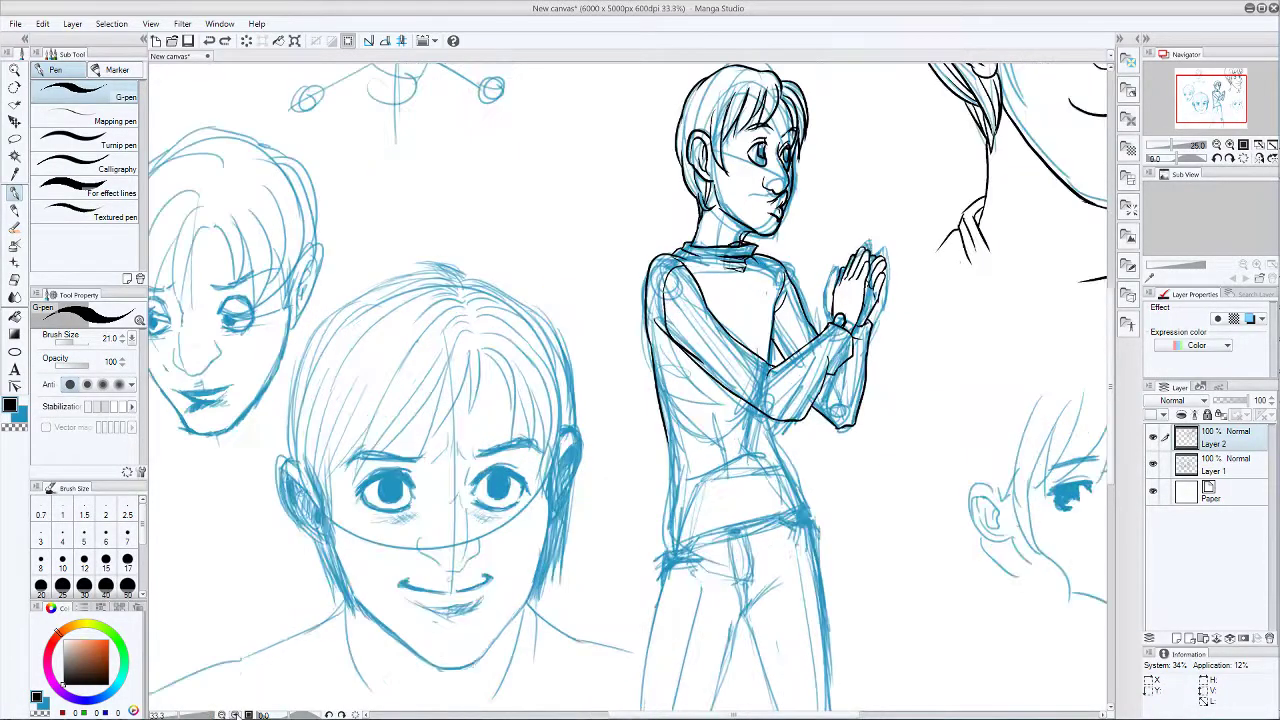
key(ctrl+plus)
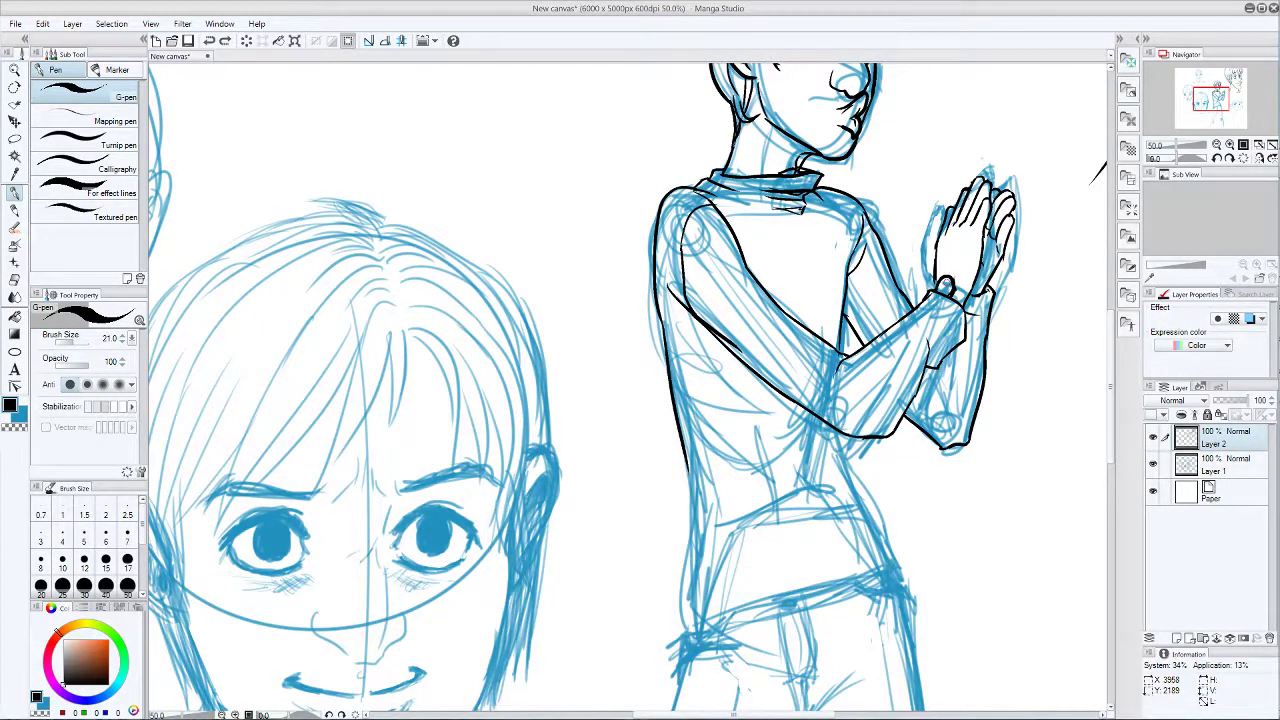
click(121, 341)
click(121, 341)
click(121, 341)
click(121, 341)
click(121, 341)
click(121, 341)
click(121, 341)
click(121, 341)
drag(122, 345, 120, 345)
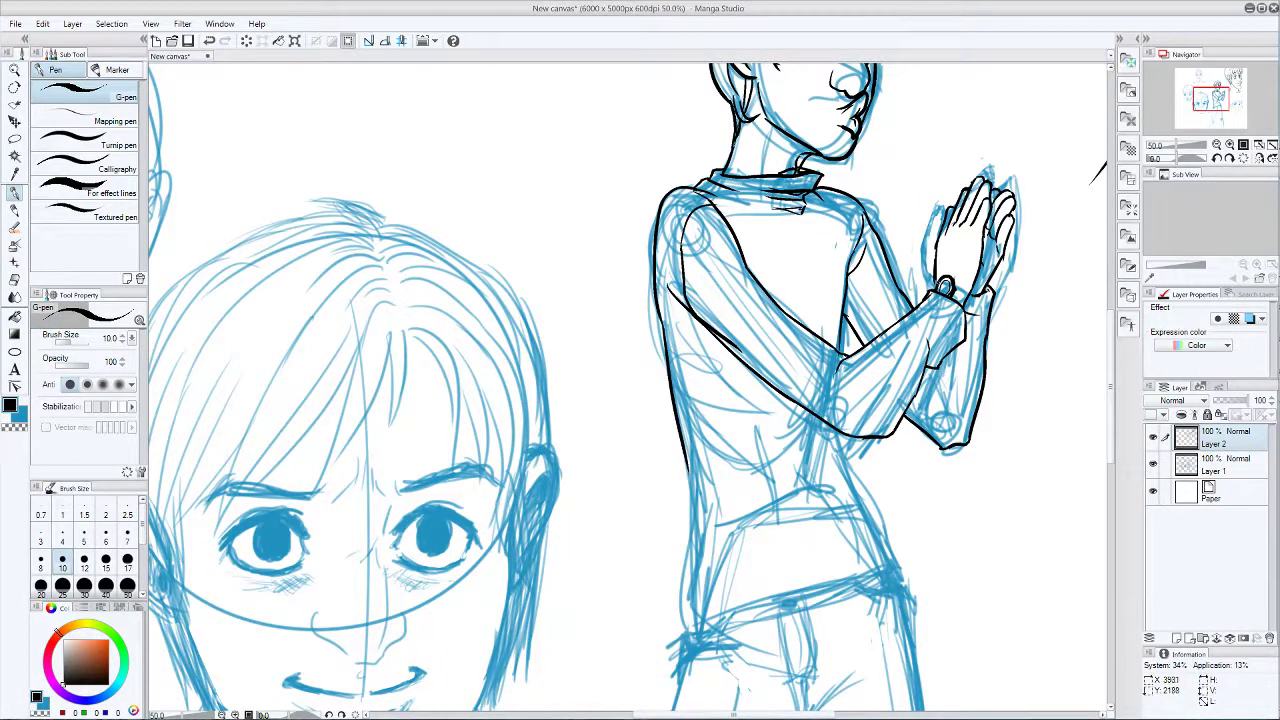
- Refine the round detail at the near wrist with thin G-pen lines and check the fingertips for stray ink to erase
key(ctrl+z)
drag(937, 268, 939, 287)
key(ctrl+z)
key(e)
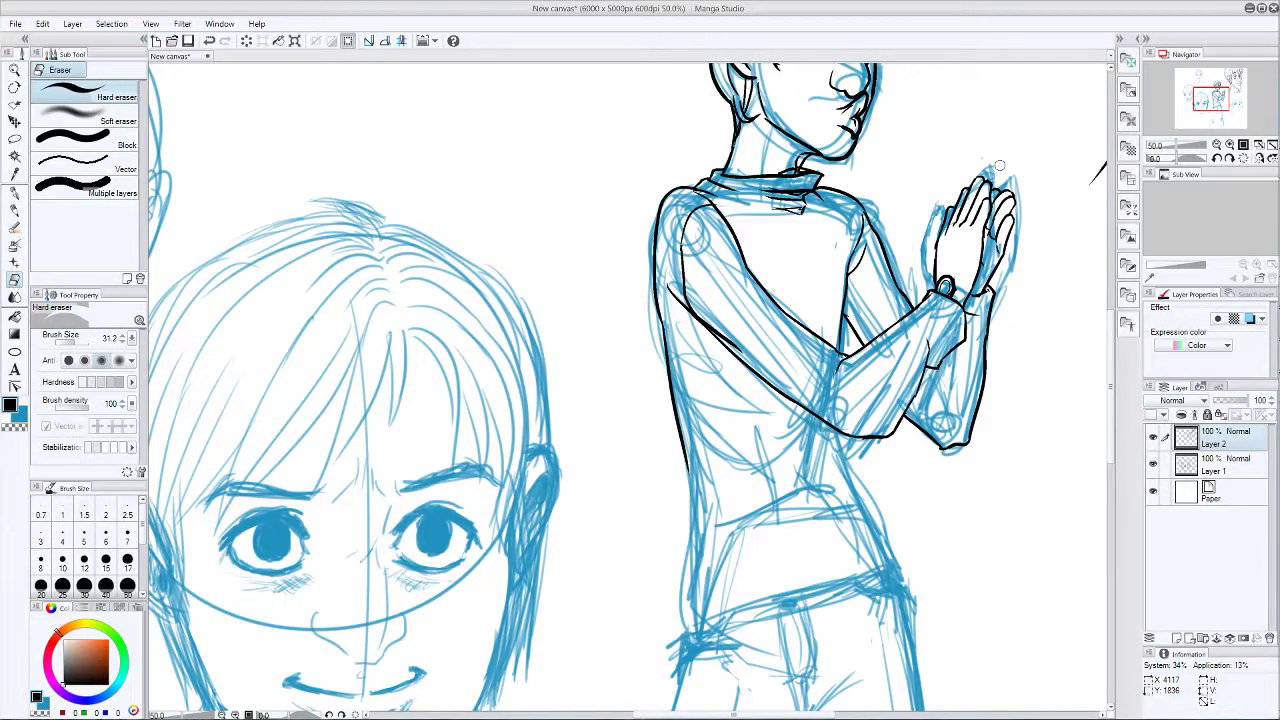
key(p)
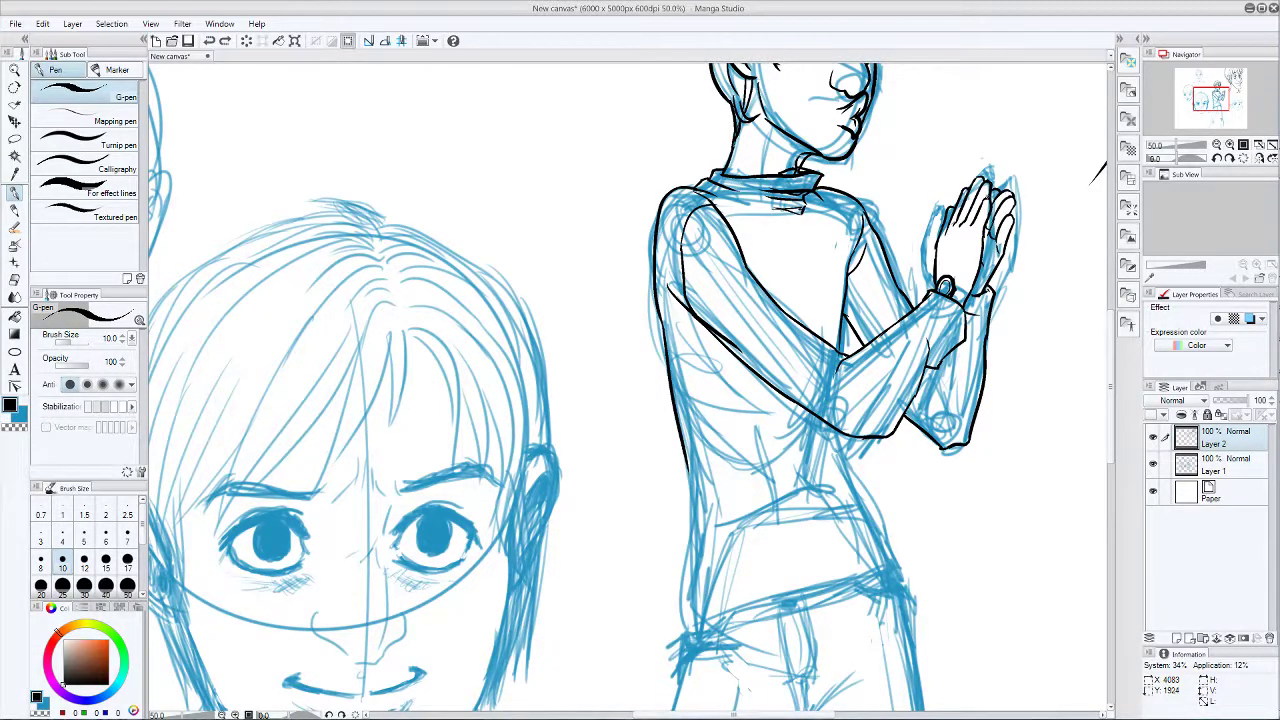
- Clean up the fingertips of both hands with the Hard eraser and ink short knuckle lines on the near hand
key(e)
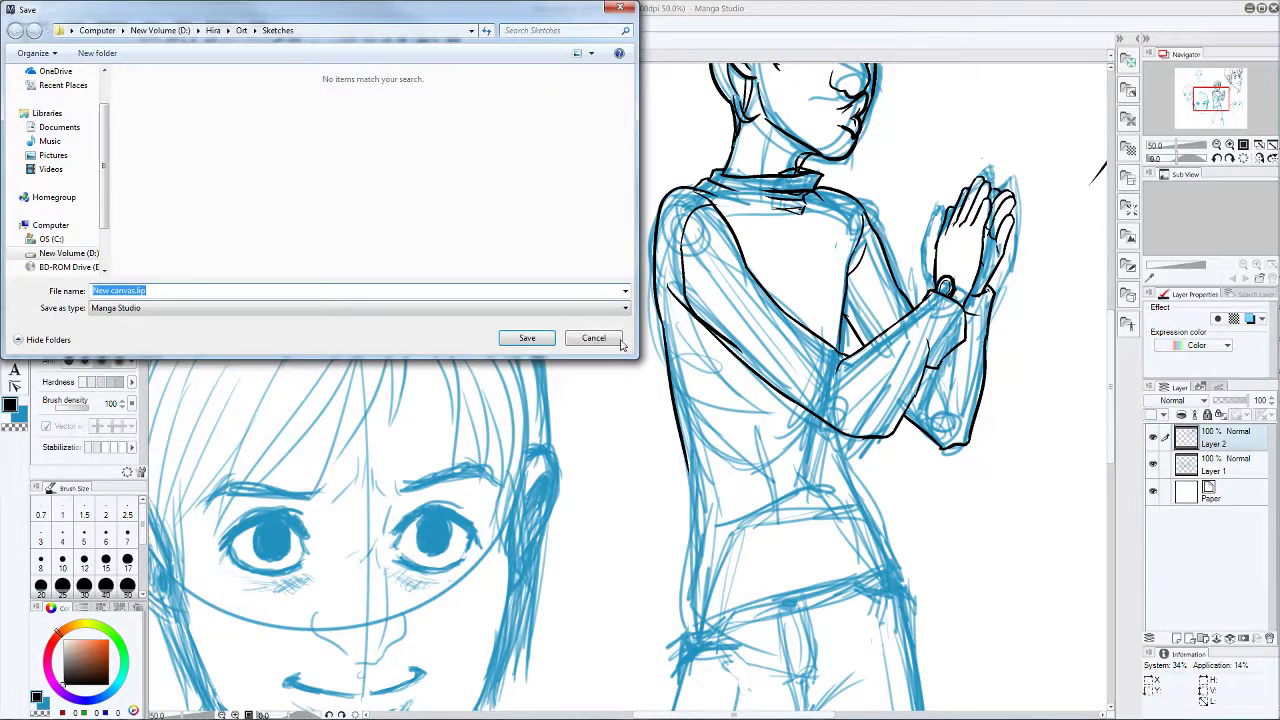
click(600, 338)
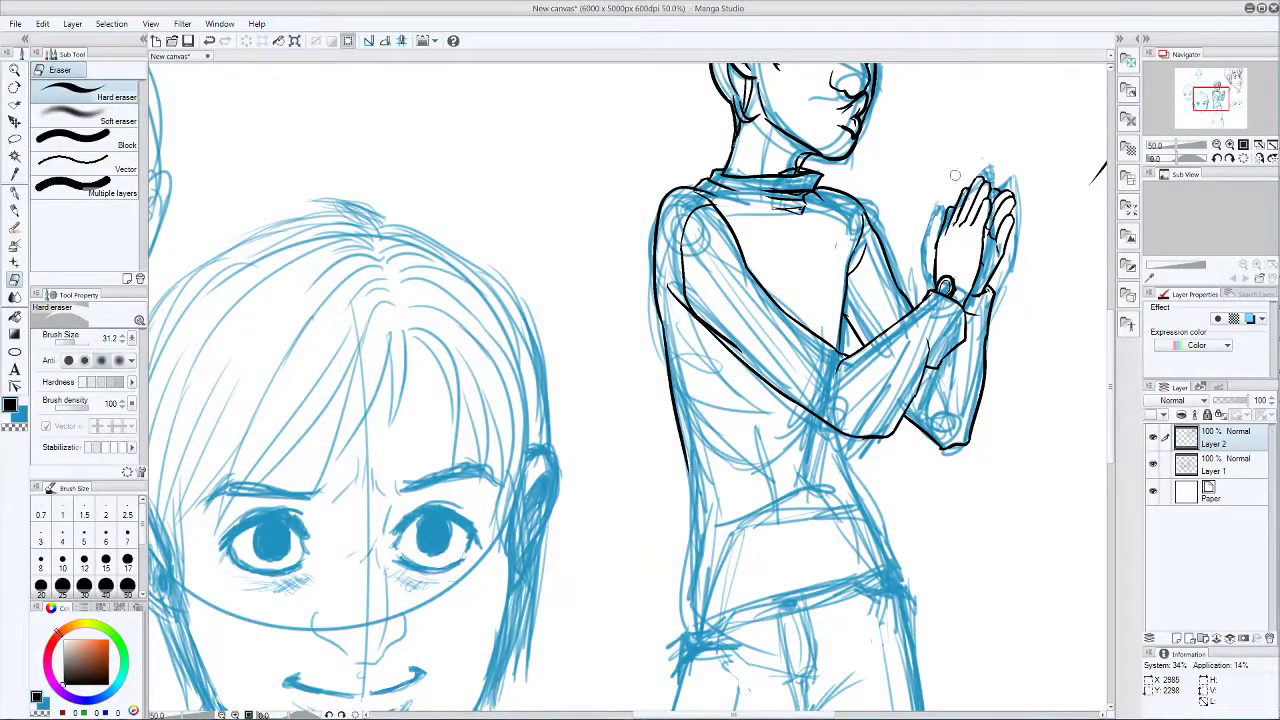
drag(980, 199, 984, 191)
key(ctrl+z)
drag(996, 186, 1006, 180)
key(ctrl+z)
drag(1002, 189, 1016, 185)
key(ctrl+z)
key(p)
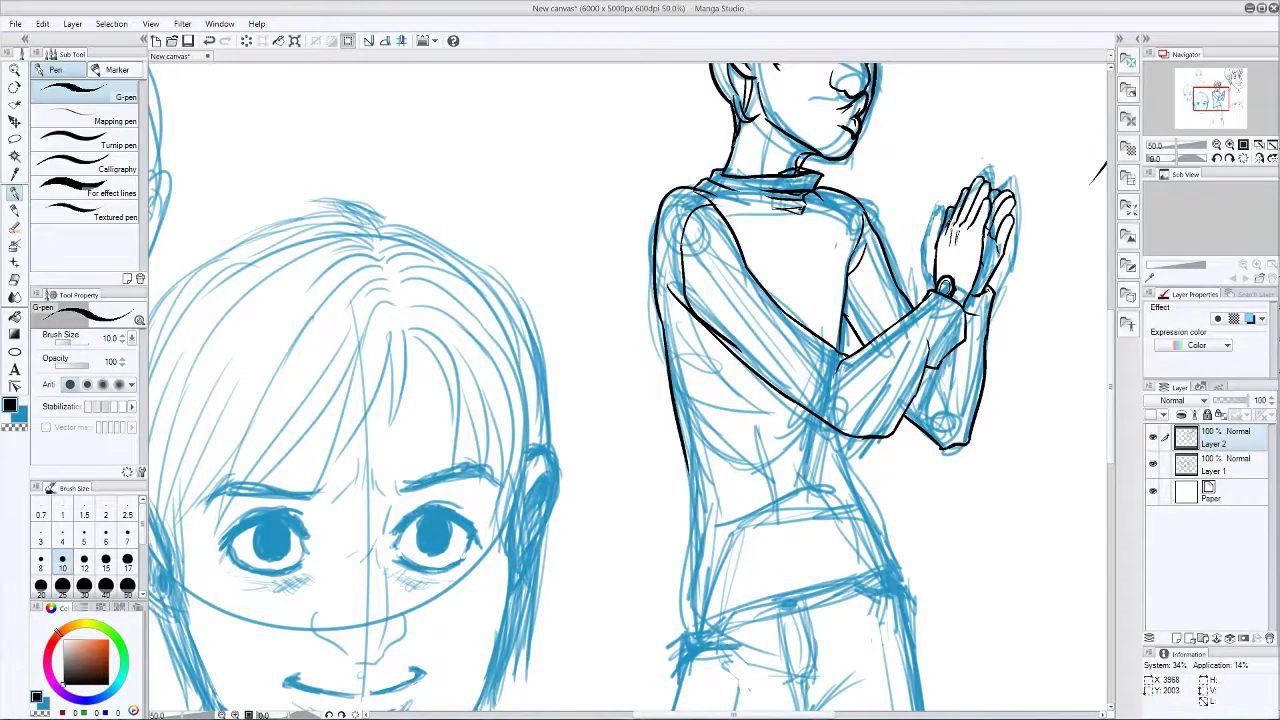
key(e)
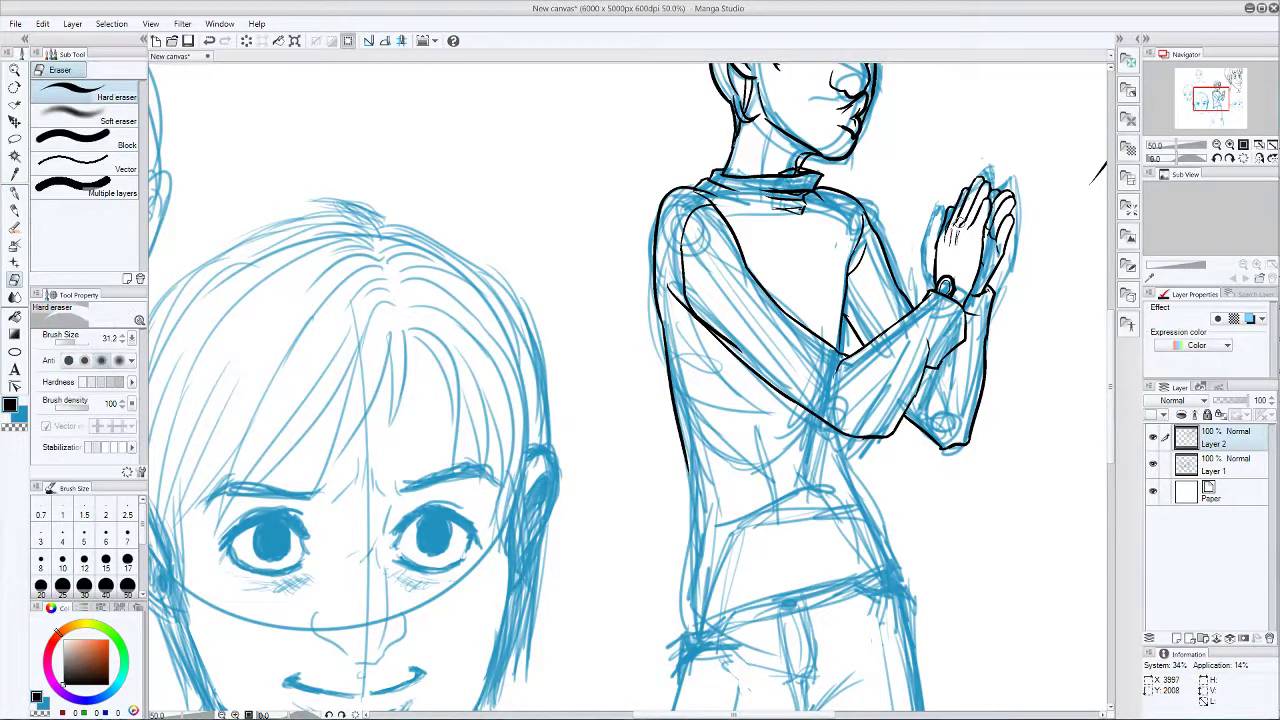